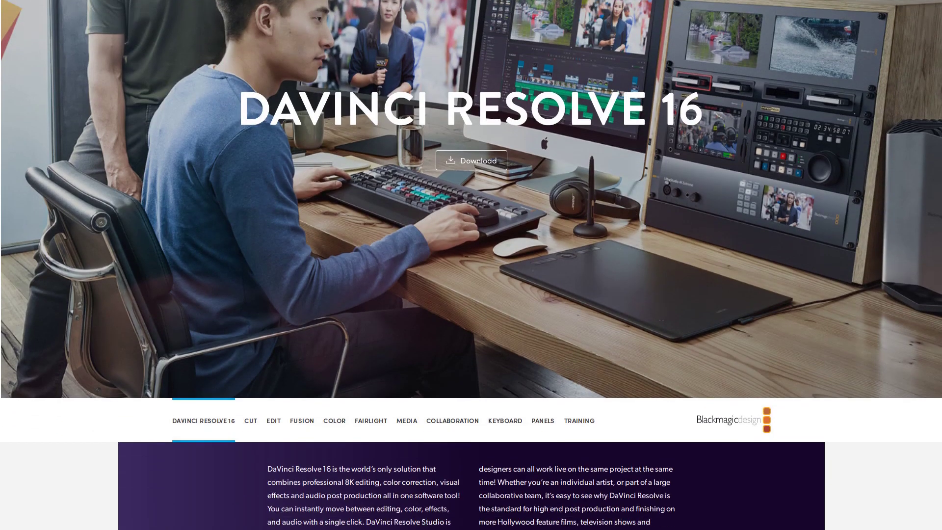
Look through the DaVinci Resolve 16 product page
{"action": "scroll", "coordinate": [471, 265], "scroll_direction": "down", "scroll_amount": 12}
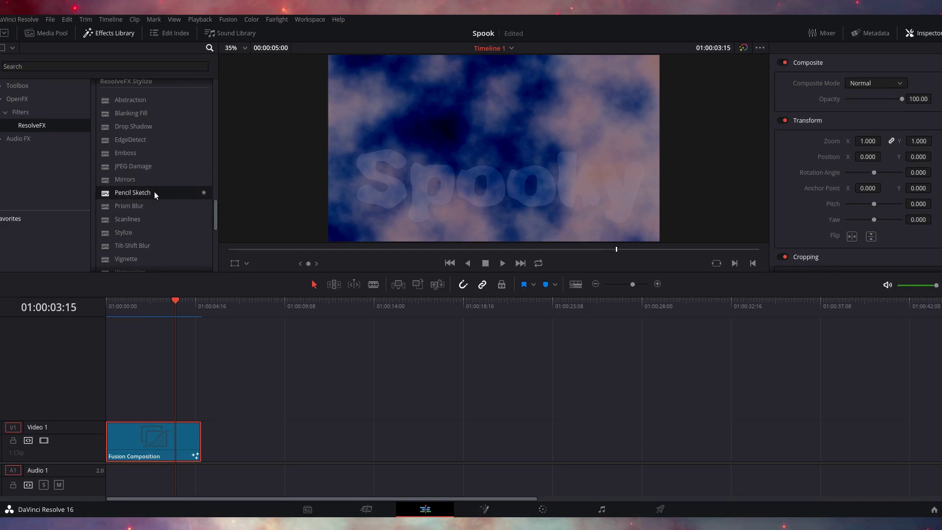
Try the Pencil Sketch effect on the Fusion Composition clip, decline the Studio purchase offer, and remove the effect
{"action": "left_click_drag", "start_coordinate": [154, 191], "coordinate": [152, 444]}
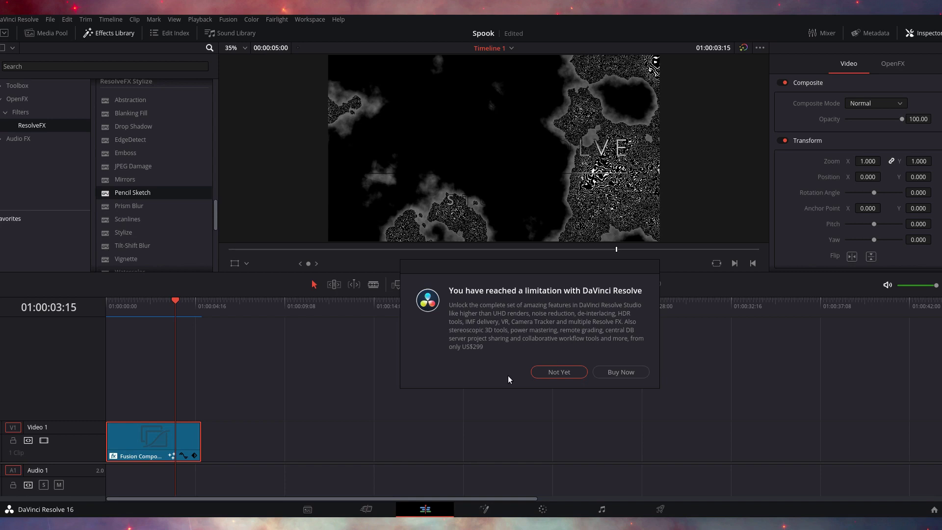
{"action": "left_click", "coordinate": [558, 374]}
{"action": "left_click", "coordinate": [891, 63]}
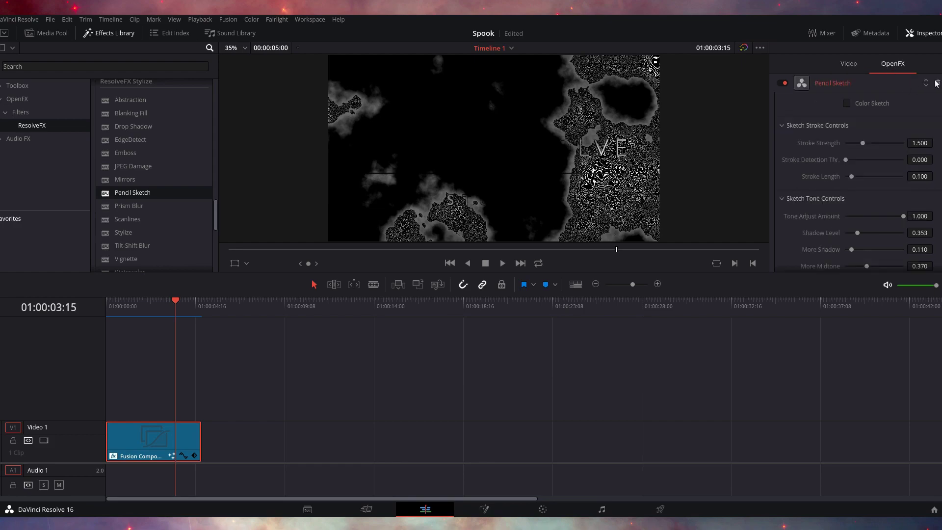
{"action": "left_click", "coordinate": [937, 84]}
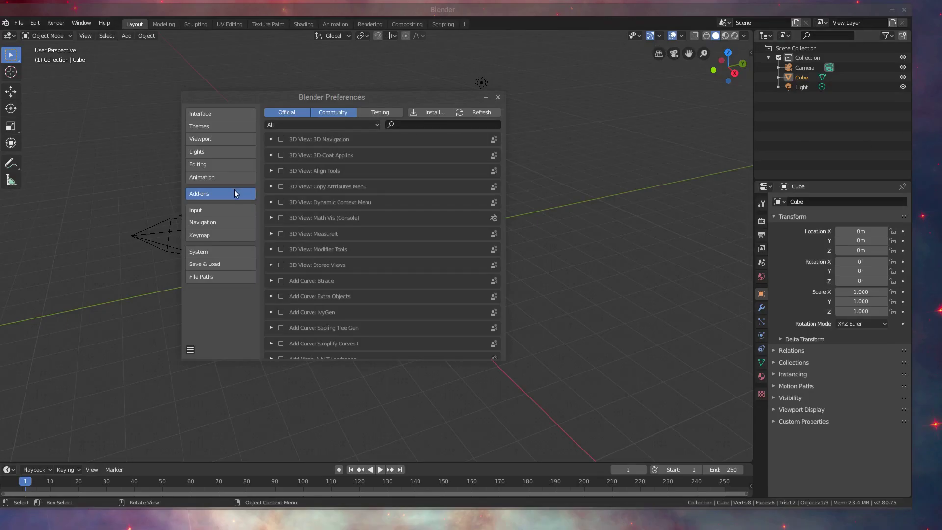
Switch to Blender and look through the list of available add-ons in the preferences
{"action": "left_click_drag", "start_coordinate": [502, 119], "coordinate": [502, 340]}
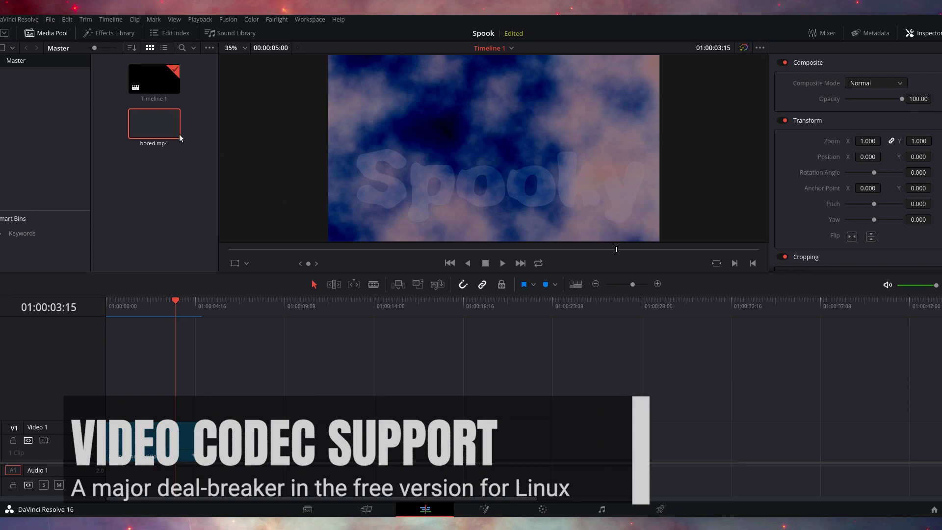
Switch to DaVinci Resolve and try to place bored.mp4 from the media pool on the timeline
{"action": "left_click_drag", "start_coordinate": [191, 378], "coordinate": [149, 273]}
{"action": "left_click_drag", "start_coordinate": [151, 367], "coordinate": [199, 196]}
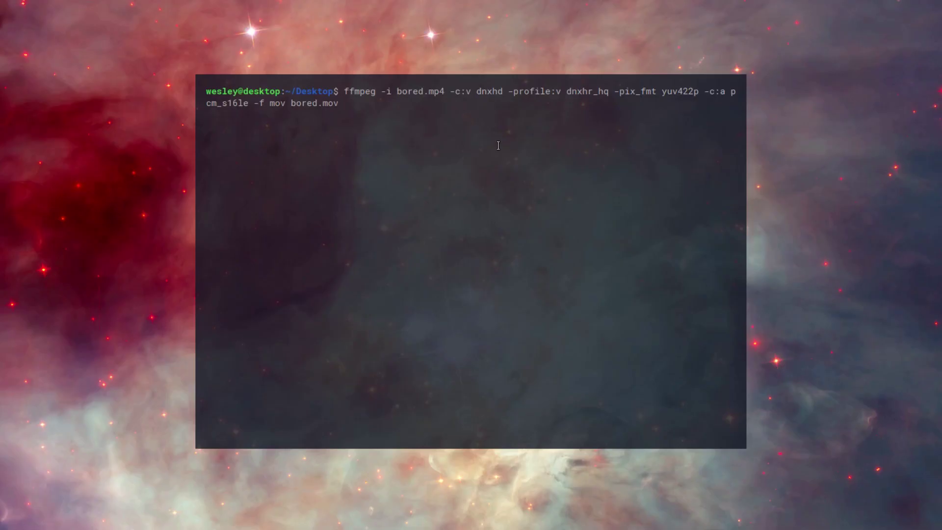
In the terminal, run ffmpeg to convert bored.mp4 to bored.mov with dnxhd video, profile dnxhr_hq, pixel format yuv422p and pcm_s16le audio
{"action": "key", "text": "Return"}
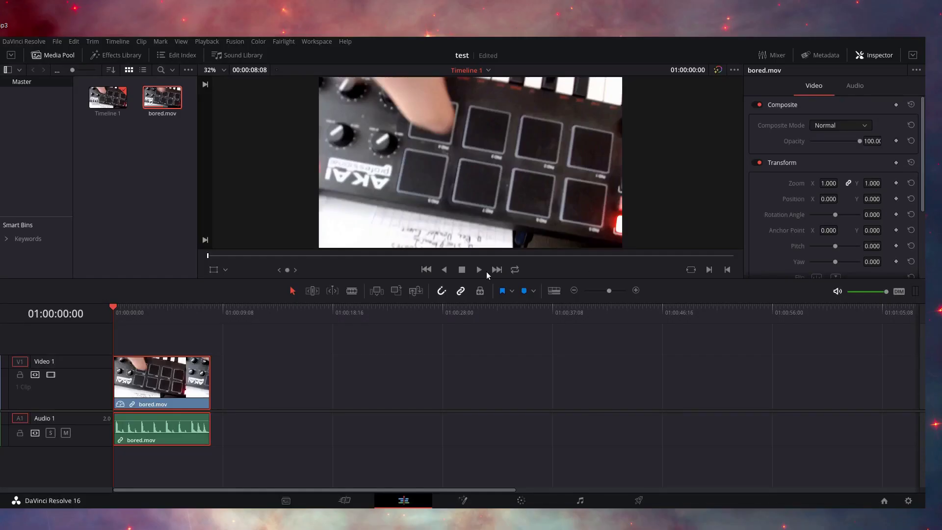
Play the bored.mov clip on the timeline in DaVinci Resolve
{"action": "left_click", "coordinate": [480, 269]}
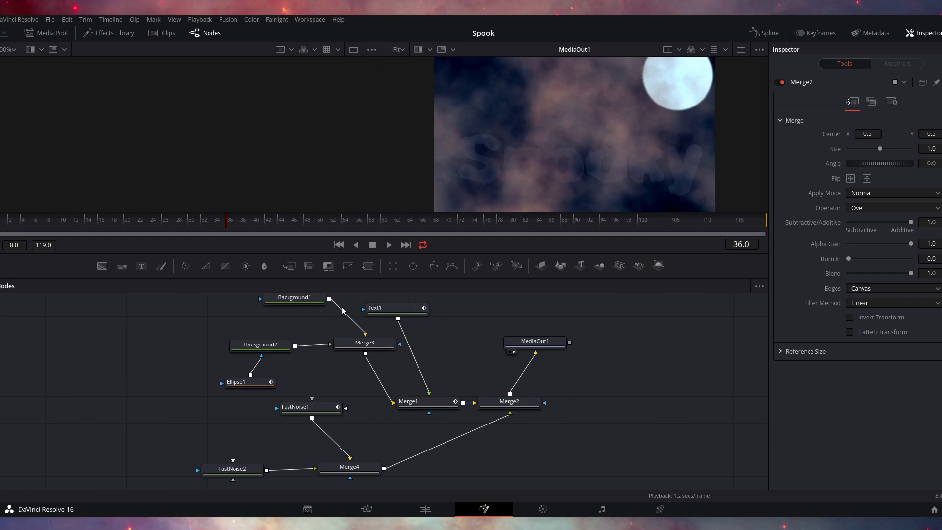
Select the Text1 node in the Fusion composition and preview its output in the viewer
{"action": "left_click", "coordinate": [392, 313]}
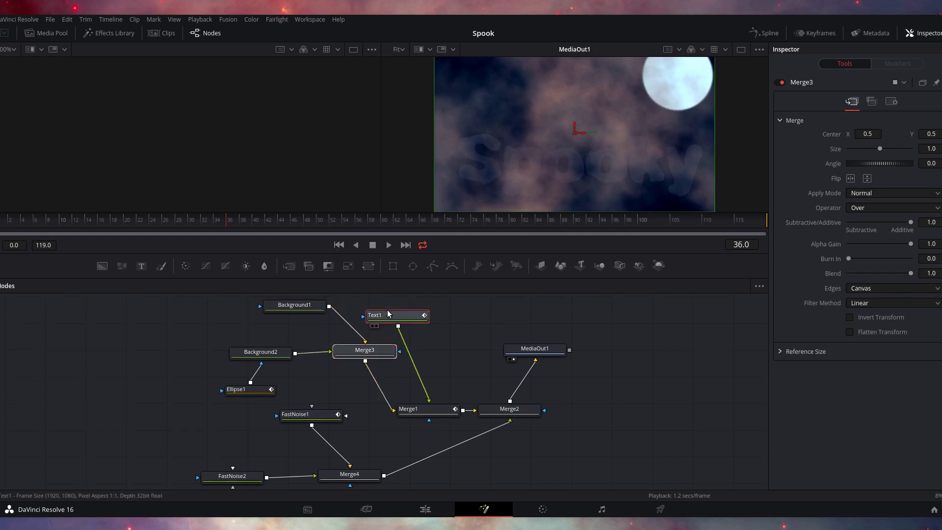
{"action": "left_click", "coordinate": [375, 325]}
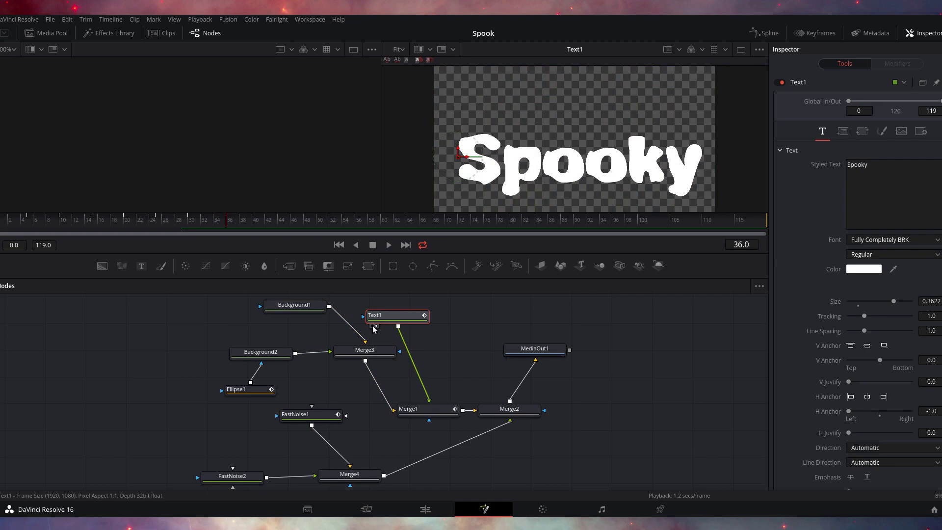
{"action": "left_click", "coordinate": [372, 326]}
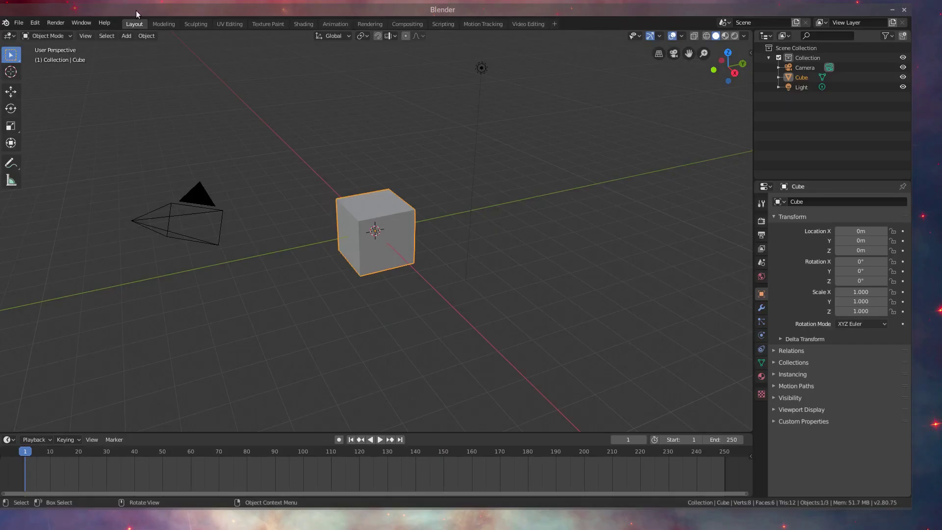
Switch to Blender and examine its workspaces one after another, from Sculpting through to Video Editing
{"action": "left_click", "coordinate": [189, 22]}
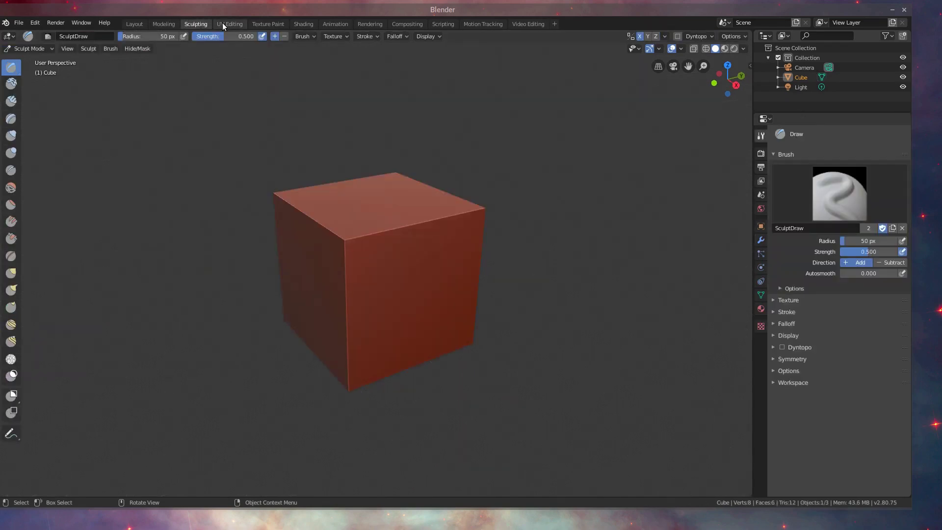
{"action": "left_click", "coordinate": [223, 24]}
{"action": "left_click", "coordinate": [265, 23]}
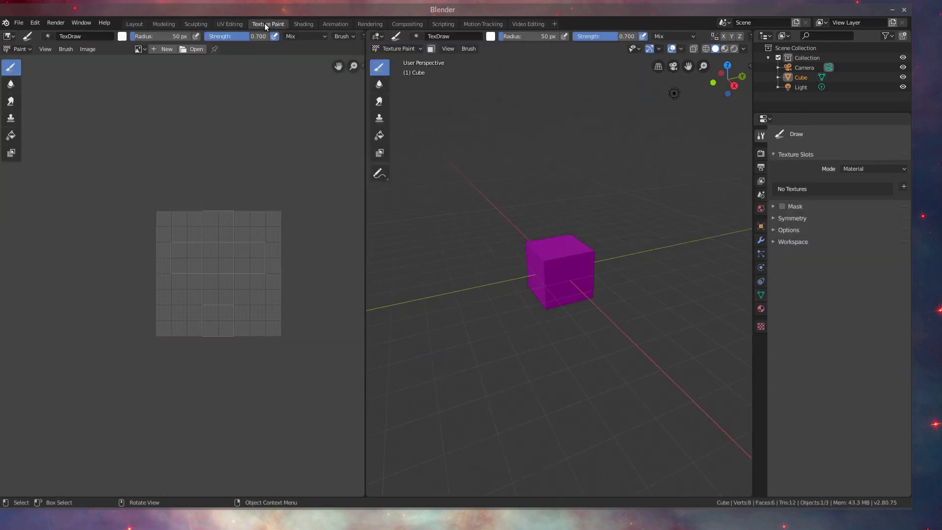
{"action": "left_click", "coordinate": [297, 24]}
{"action": "left_click", "coordinate": [332, 22]}
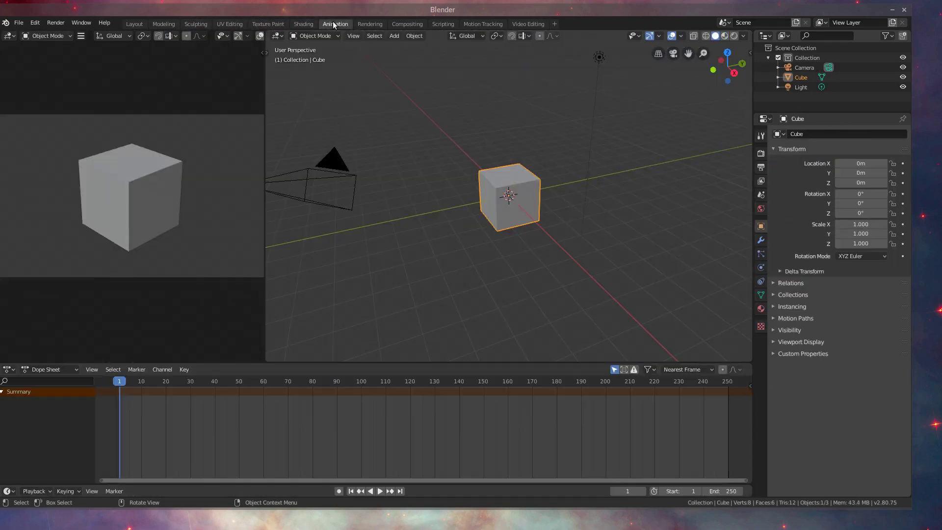
{"action": "left_click", "coordinate": [371, 25]}
{"action": "left_click", "coordinate": [407, 24]}
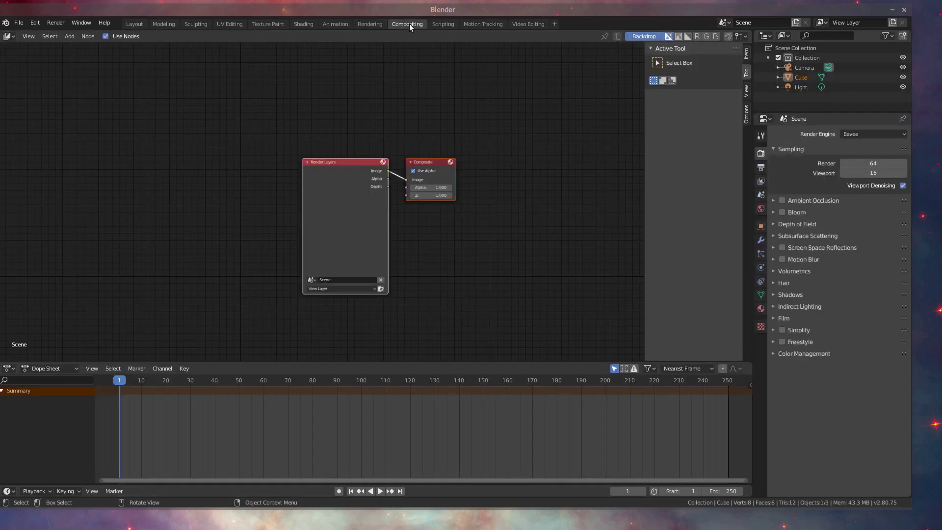
{"action": "left_click", "coordinate": [435, 23]}
{"action": "left_click", "coordinate": [478, 23]}
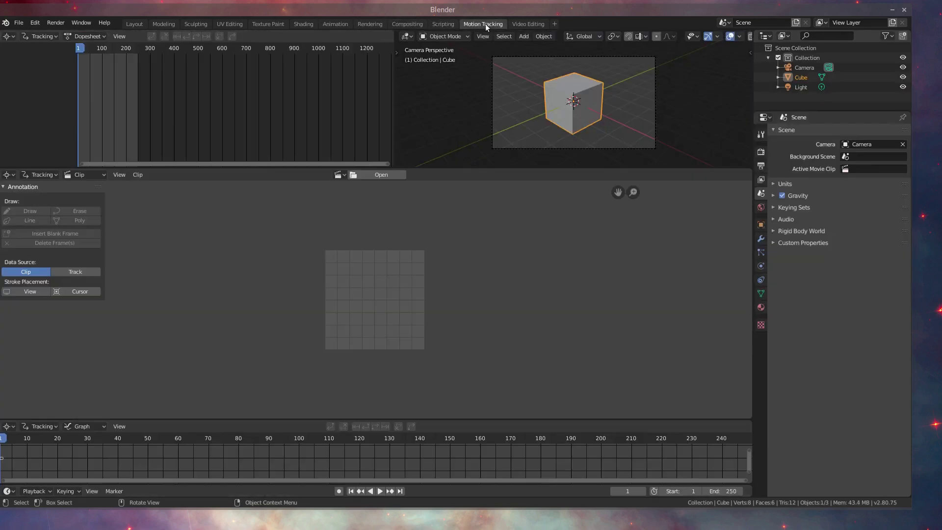
{"action": "left_click", "coordinate": [518, 24]}
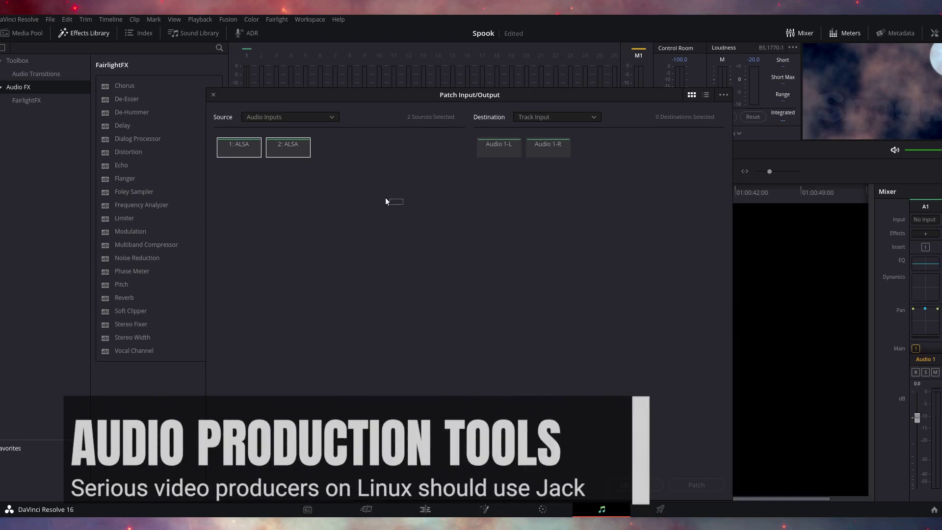
Switch to DaVinci Resolve and examine the ALSA audio inputs and available source types for Fairlight patching
{"action": "left_click_drag", "start_coordinate": [386, 201], "coordinate": [226, 139]}
{"action": "left_click_drag", "start_coordinate": [378, 200], "coordinate": [215, 142]}
{"action": "left_click", "coordinate": [314, 117]}
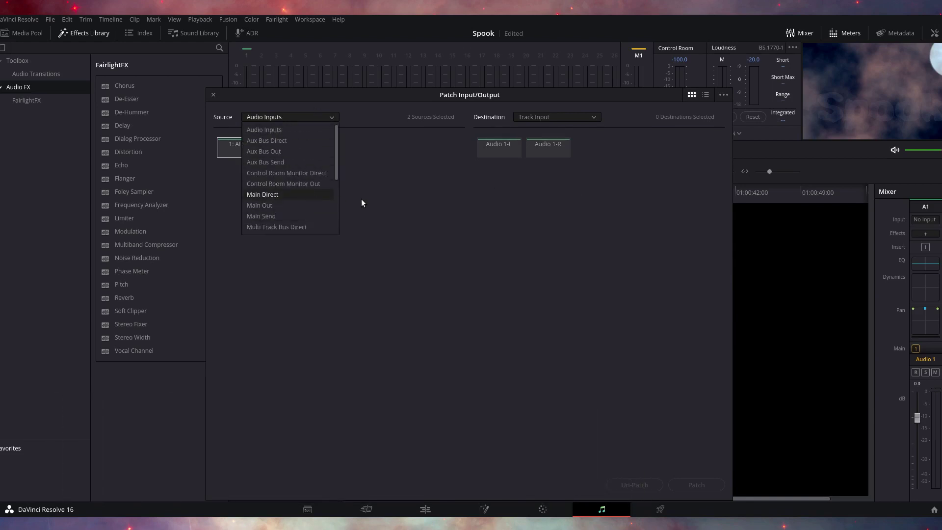
{"action": "left_click", "coordinate": [398, 229]}
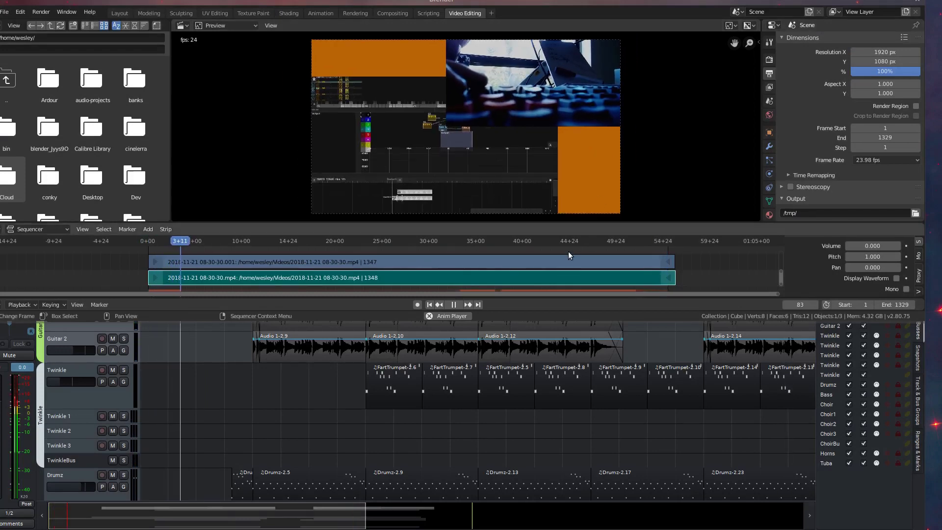
Switch to Blender and examine the video and audio strips in the sequencer while the project plays
{"action": "scroll", "coordinate": [566, 254], "scroll_direction": "down", "scroll_amount": 2}
{"action": "scroll", "coordinate": [567, 254], "scroll_direction": "up", "scroll_amount": 3}
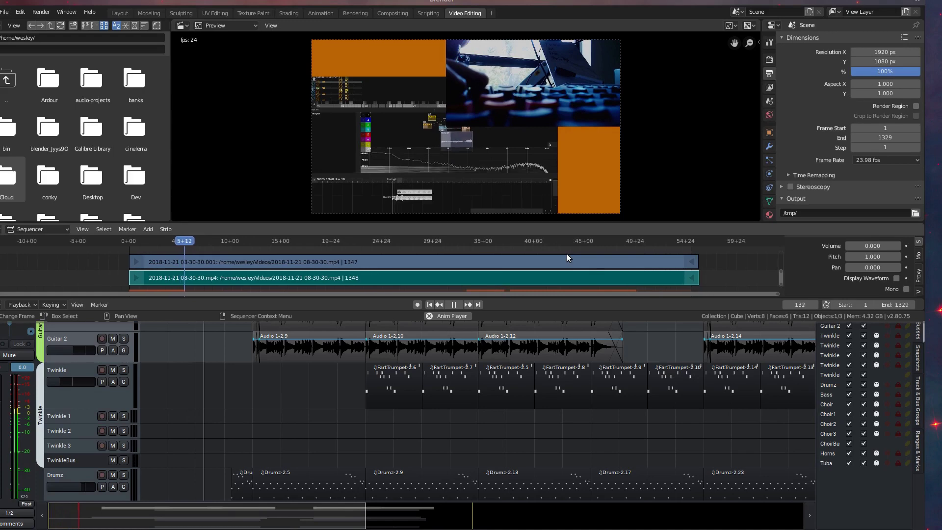
{"action": "scroll", "coordinate": [546, 261], "scroll_direction": "up", "scroll_amount": 1}
Switch to Ardour, look through the session's tracks during playback, and show the mixer
{"action": "left_click", "coordinate": [315, 397]}
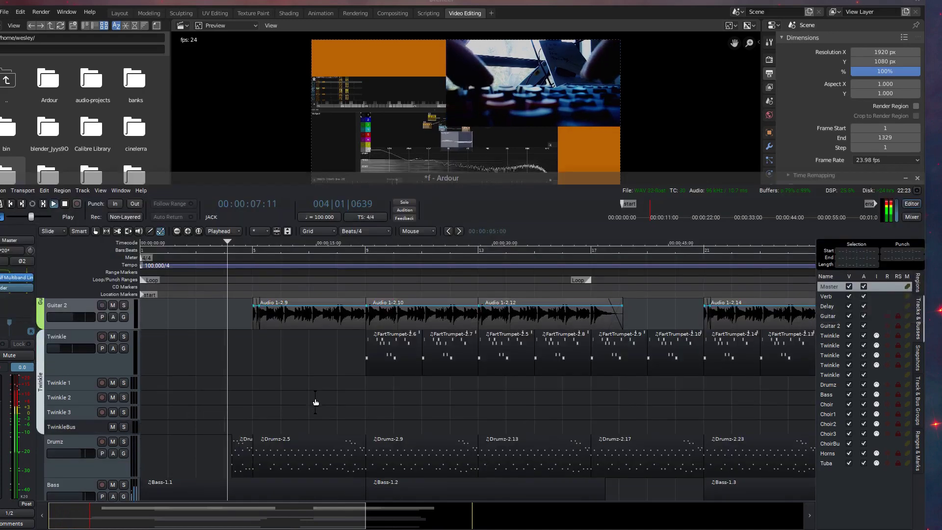
{"action": "scroll", "coordinate": [315, 397], "scroll_direction": "up", "scroll_amount": 4}
{"action": "scroll", "coordinate": [308, 388], "scroll_direction": "down", "scroll_amount": 8}
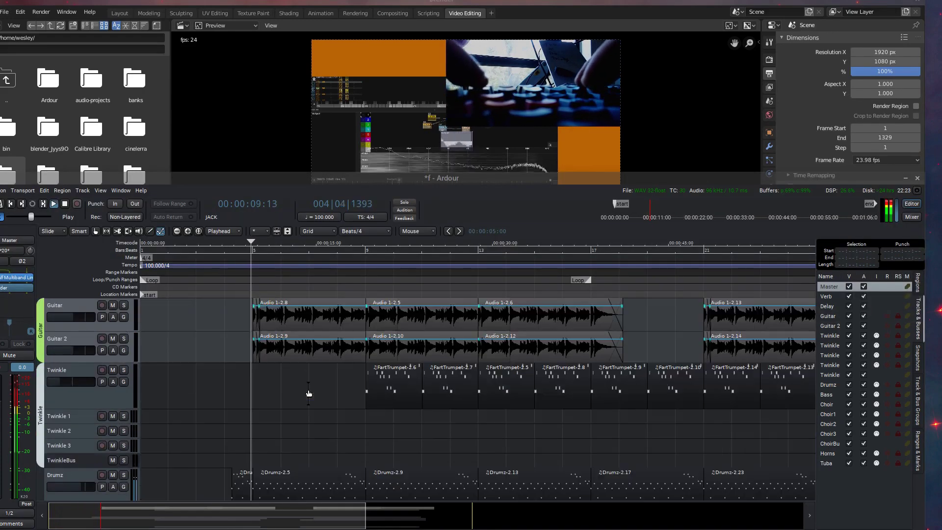
{"action": "scroll", "coordinate": [308, 389], "scroll_direction": "up", "scroll_amount": 4}
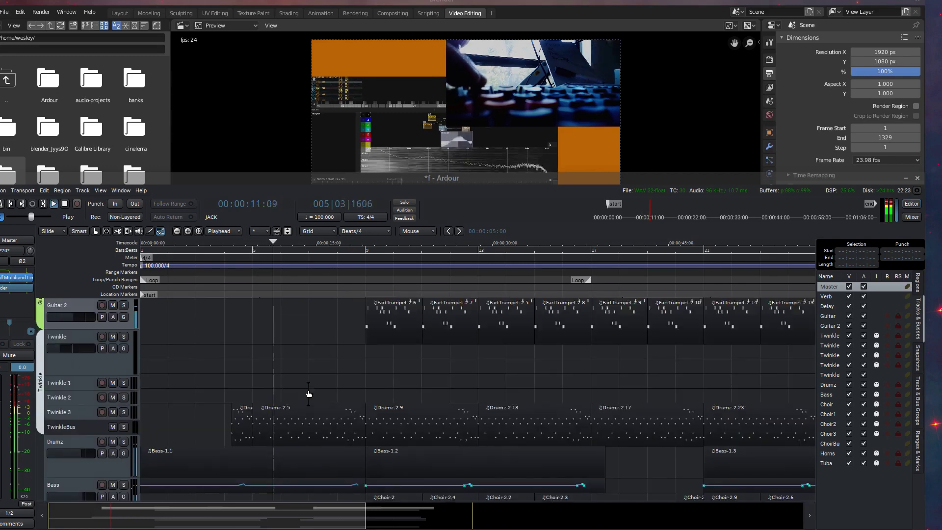
{"action": "left_click", "coordinate": [911, 216]}
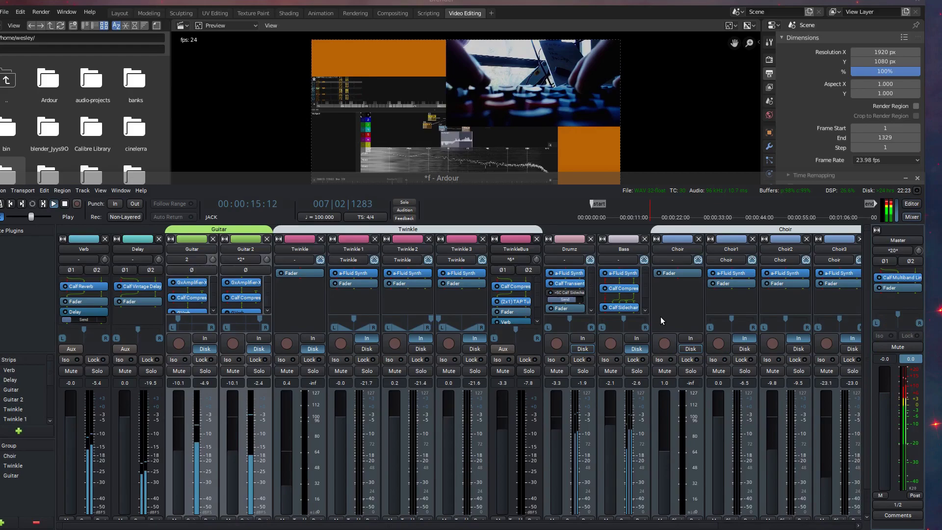